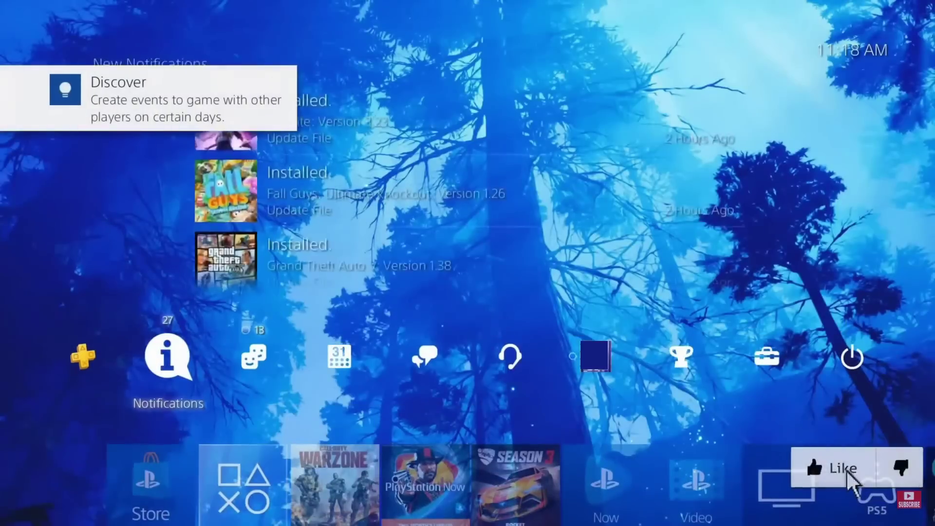
Step: Enable 'Log In to PS4 Automatically' in Login Settings, then go back to the home screen
{"action": "key", "text": "Right"}
{"action": "key", "text": "Right"}
{"action": "key", "text": "Right"}
{"action": "key", "text": "Right"}
{"action": "key", "text": "Right"}
{"action": "key", "text": "Right"}
{"action": "key", "text": "Right"}
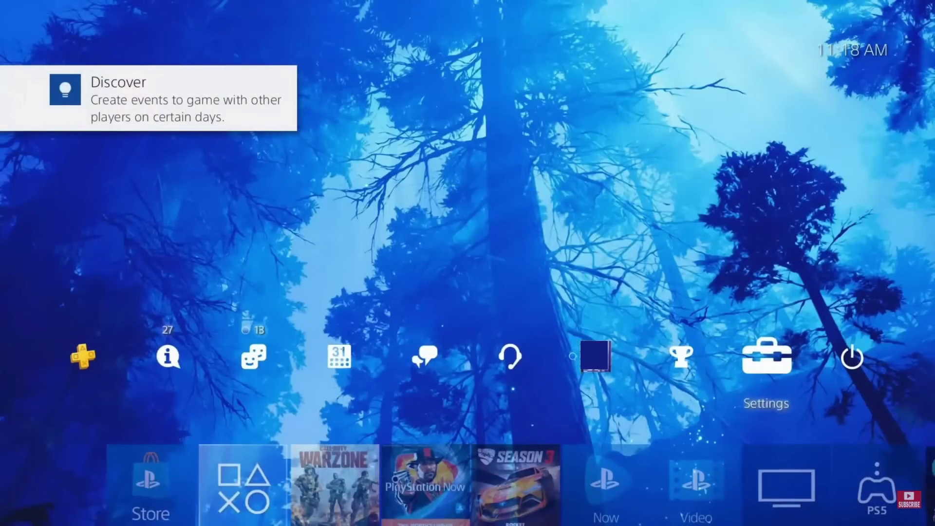
{"action": "key", "text": "Return"}
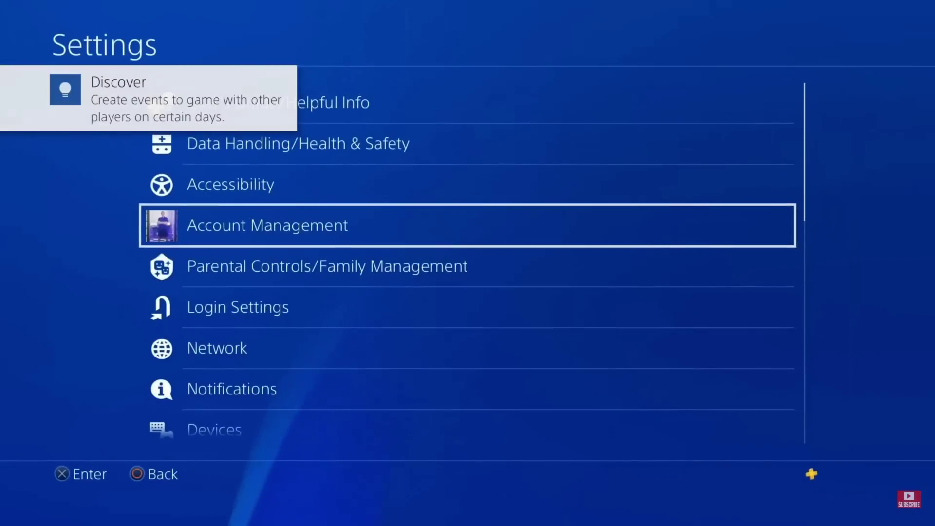
{"action": "key", "text": "Down"}
{"action": "key", "text": "Down"}
{"action": "key", "text": "Down"}
{"action": "key", "text": "Up"}
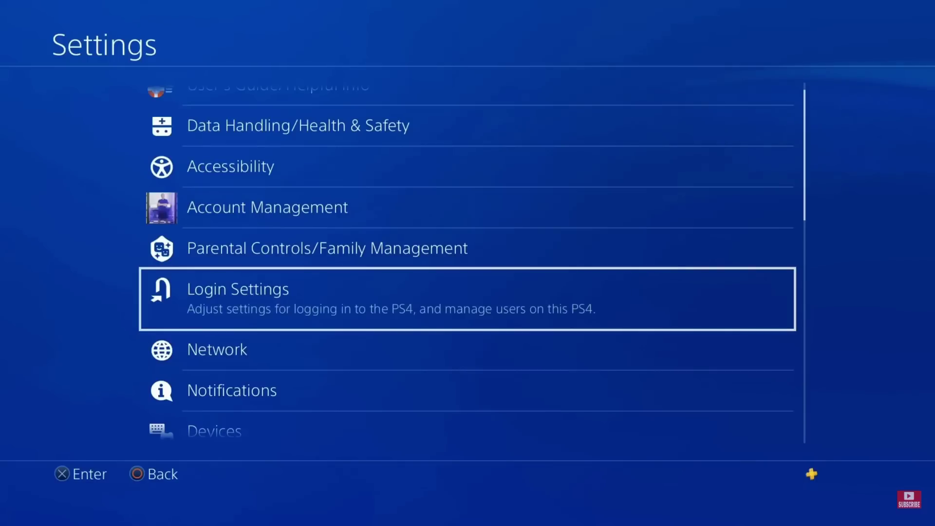
{"action": "key", "text": "Return"}
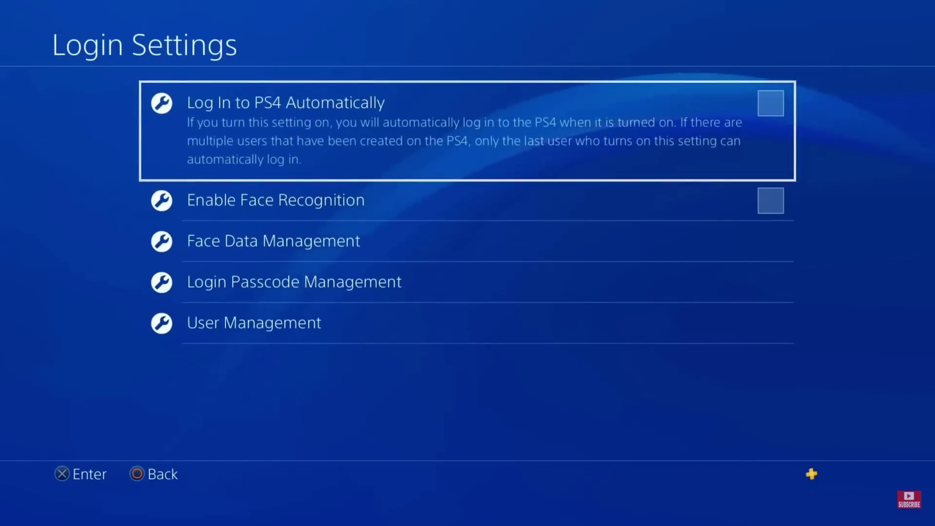
{"action": "key", "text": "Return"}
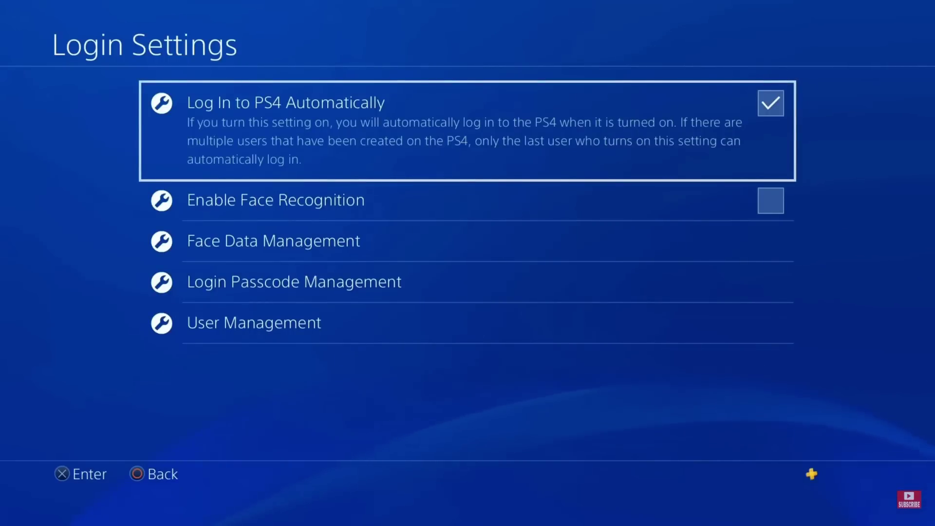
{"action": "key", "text": "super"}
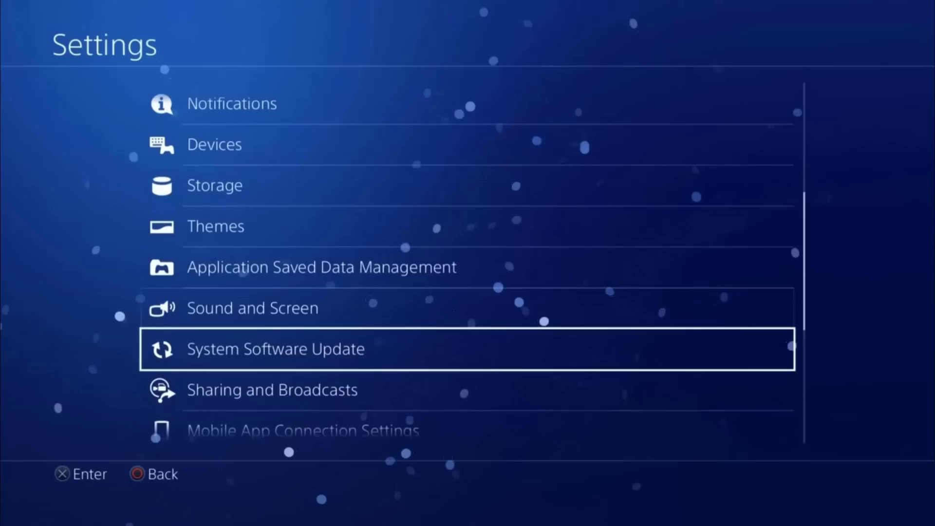
Step: Check for a system software update and download version 9.03
{"action": "key", "text": "Return"}
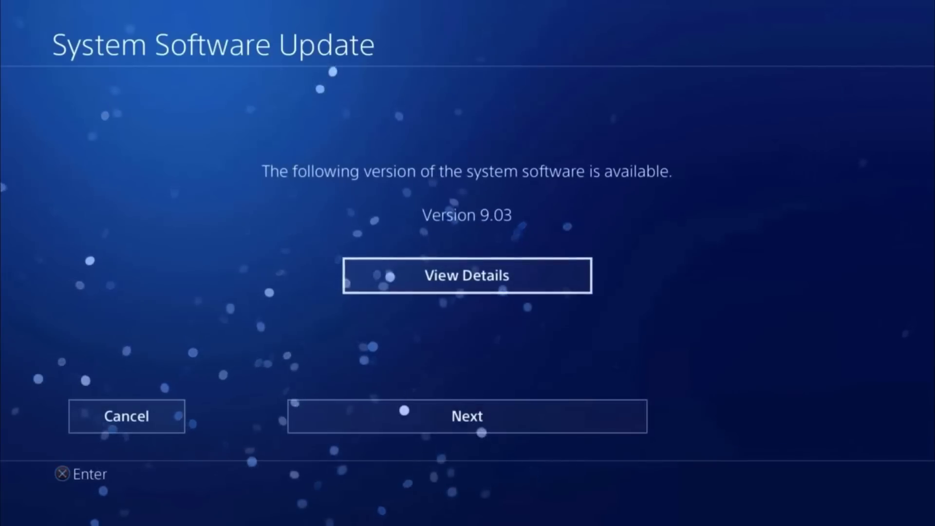
{"action": "key", "text": "Return"}
{"action": "key", "text": "Return"}
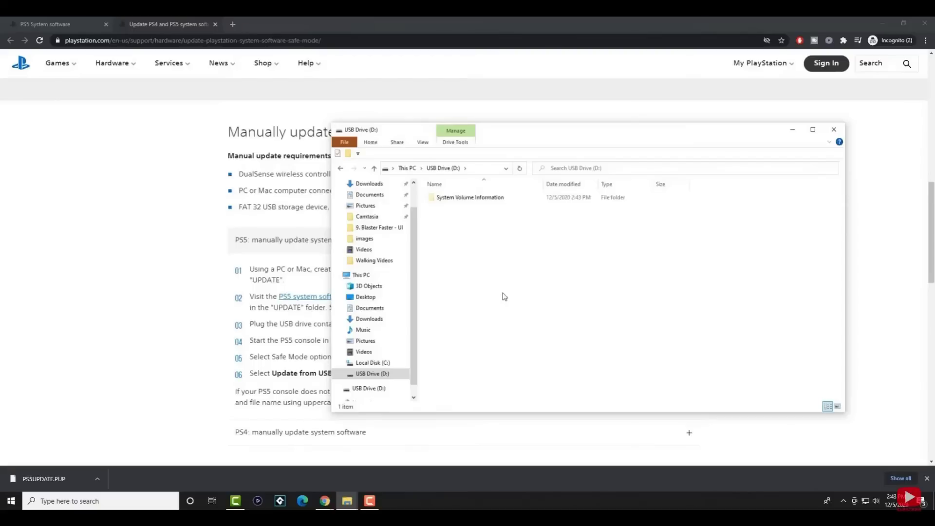
Step: Create a new folder named PS5 on USB Drive (D:)
{"action": "right_click", "coordinate": [504, 297]}
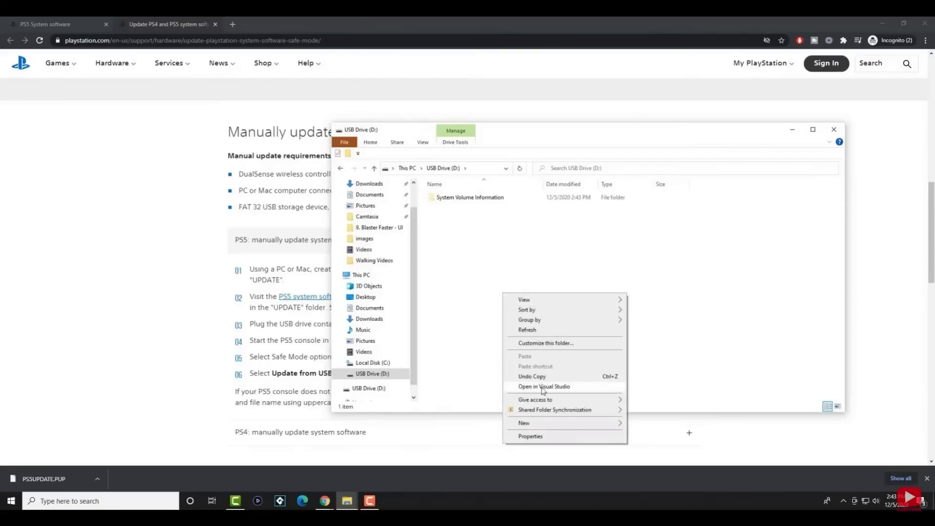
{"action": "mouse_move", "coordinate": [546, 428]}
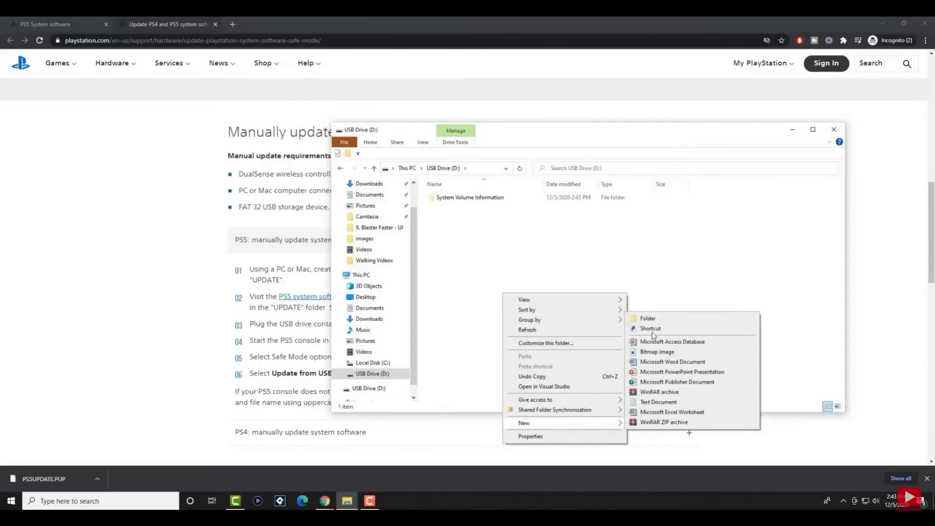
{"action": "left_click", "coordinate": [653, 319]}
{"action": "type", "text": "ps4"}
{"action": "key", "text": "BackSpace"}
{"action": "key", "text": "BackSpace"}
{"action": "key", "text": "BackSpace"}
{"action": "type", "text": "PS5"}
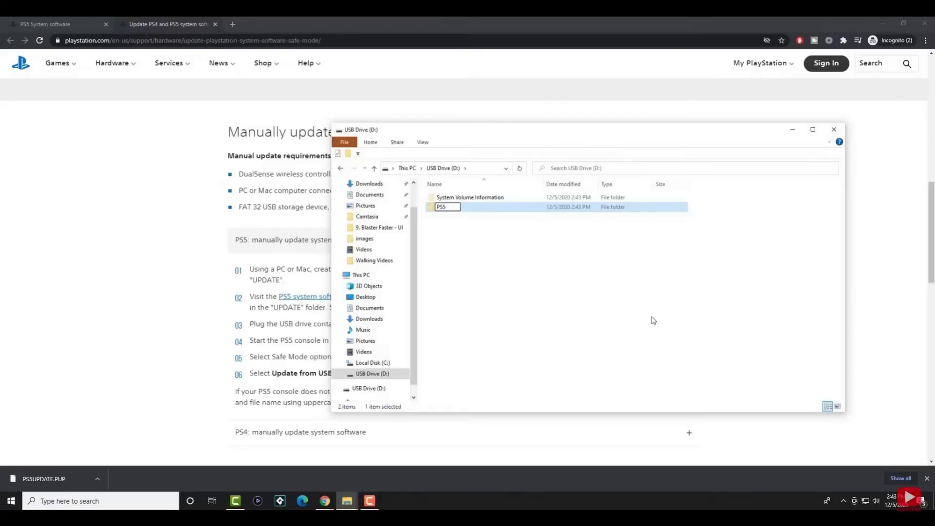
{"action": "key", "text": "Return"}
Step: Create an UPDATE folder inside PS5 and drag PS5UPDATE.PUP into it
{"action": "key", "text": "Return"}
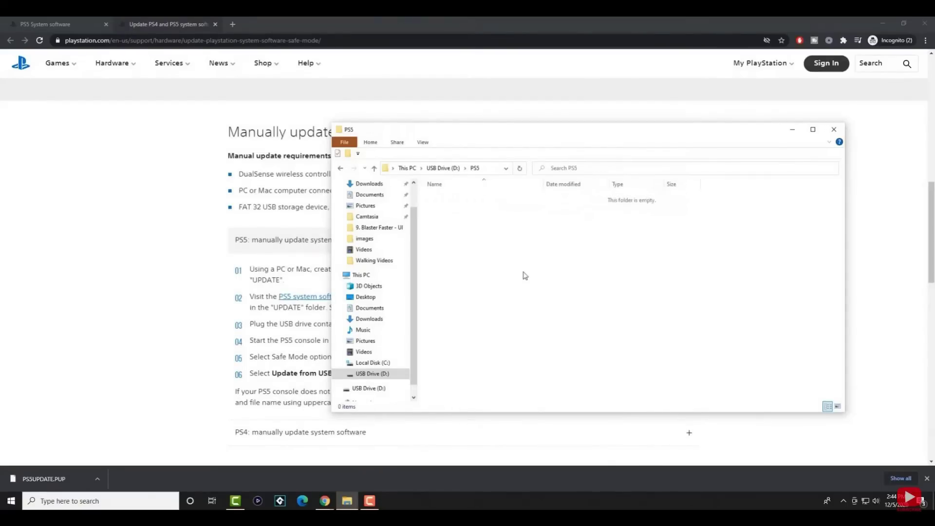
{"action": "right_click", "coordinate": [502, 249]}
{"action": "mouse_move", "coordinate": [603, 377]}
{"action": "left_click", "coordinate": [639, 387]}
{"action": "type", "text": "UPDATE"}
{"action": "key", "text": "Return"}
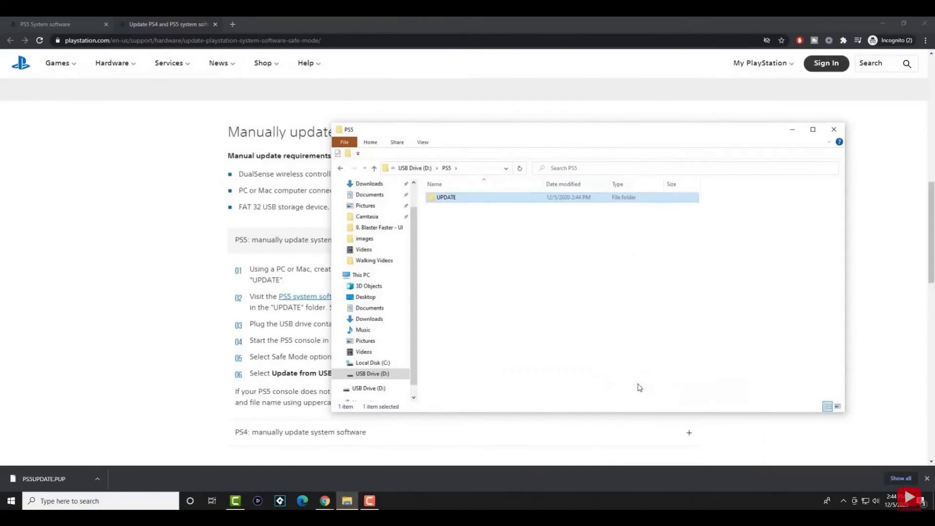
{"action": "key", "text": "Return"}
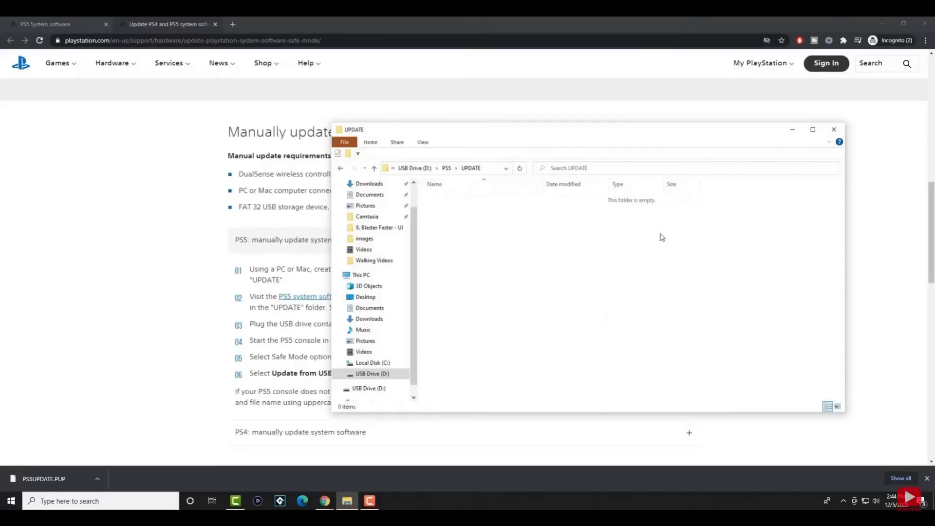
{"action": "left_click_drag", "start_coordinate": [29, 479], "coordinate": [512, 286]}
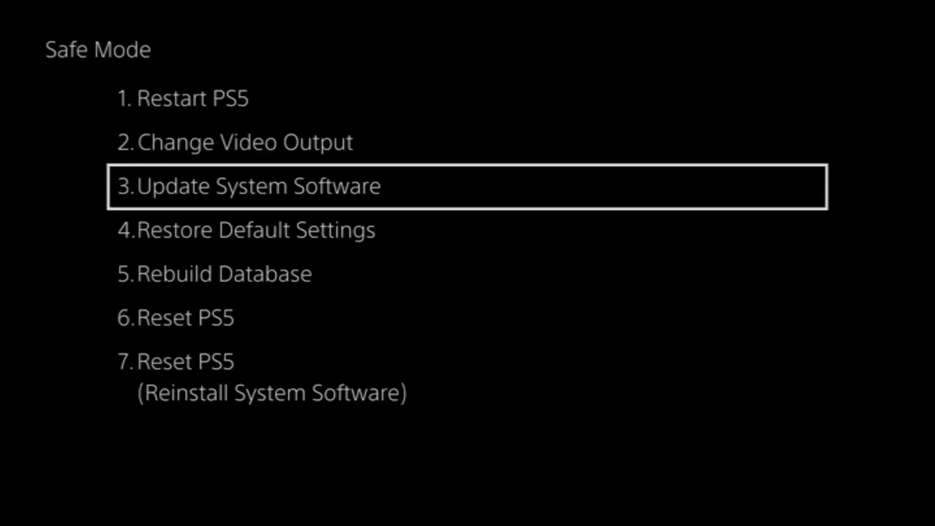
{"action": "left_click", "coordinate": [466, 230]}
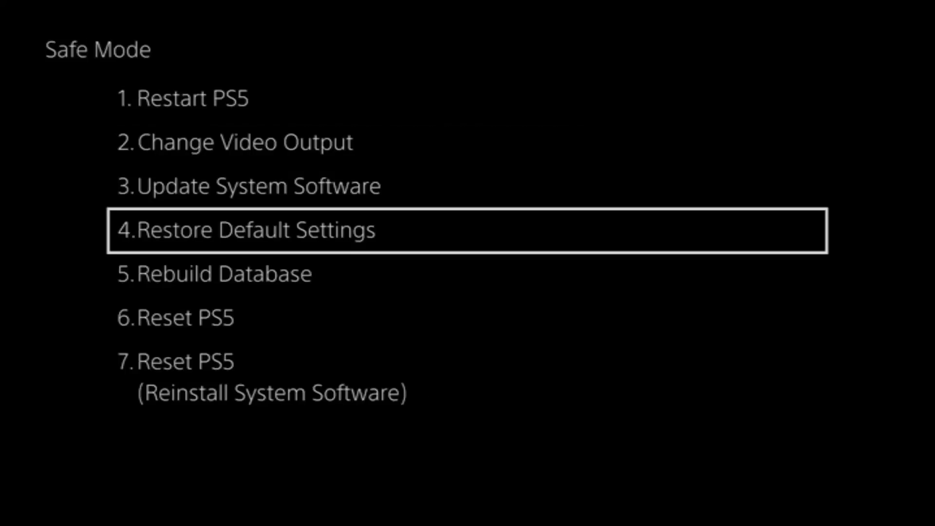
{"action": "left_click", "coordinate": [466, 186]}
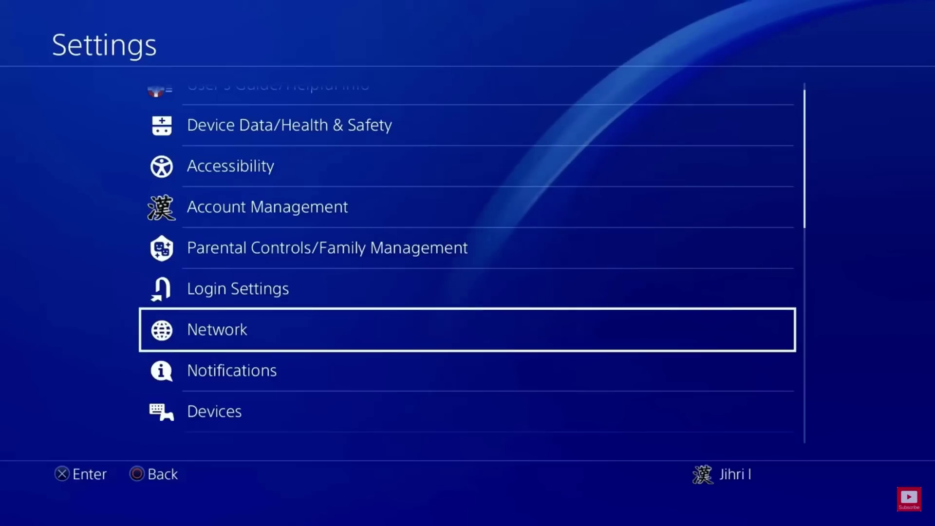
Step: Start a new Wi-Fi internet connection setup using the Custom option
{"action": "key", "text": "Return"}
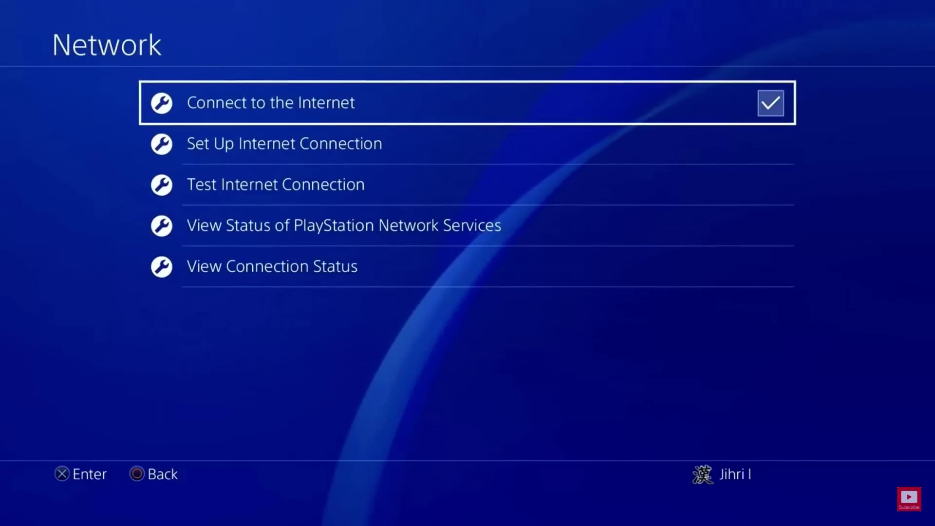
{"action": "key", "text": "Down"}
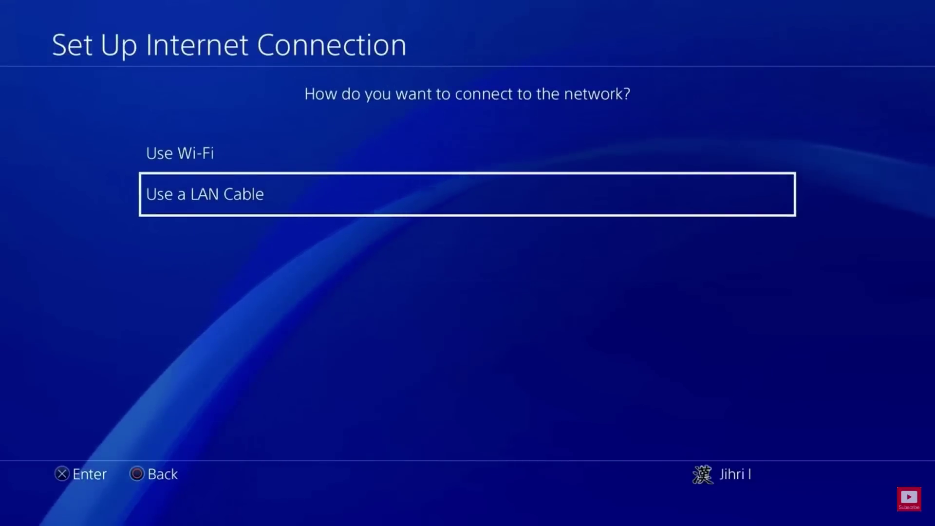
{"action": "key", "text": "Up"}
{"action": "key", "text": "Return"}
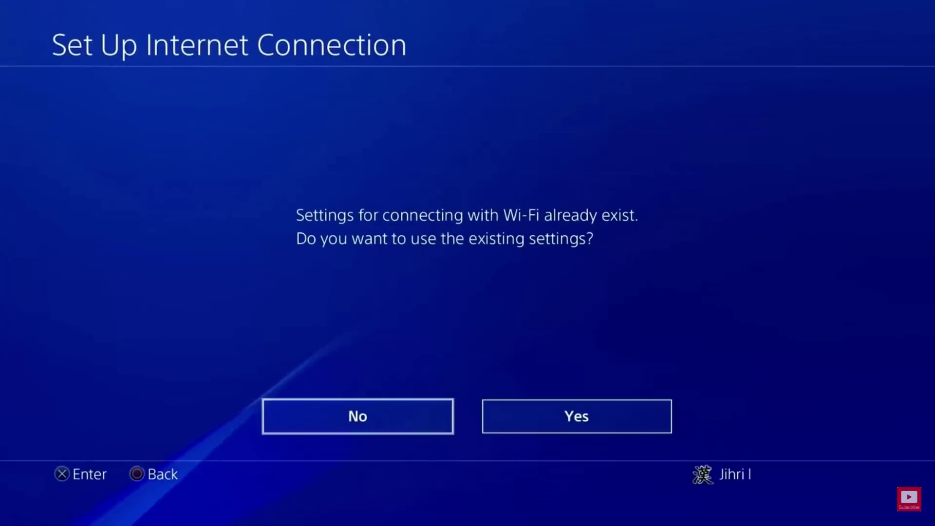
{"action": "key", "text": "Return"}
{"action": "key", "text": "Down"}
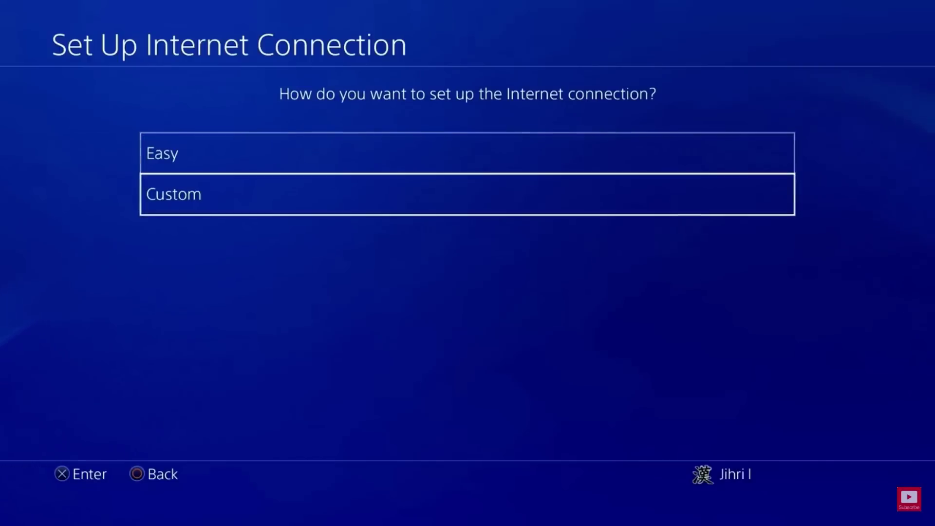
{"action": "key", "text": "Return"}
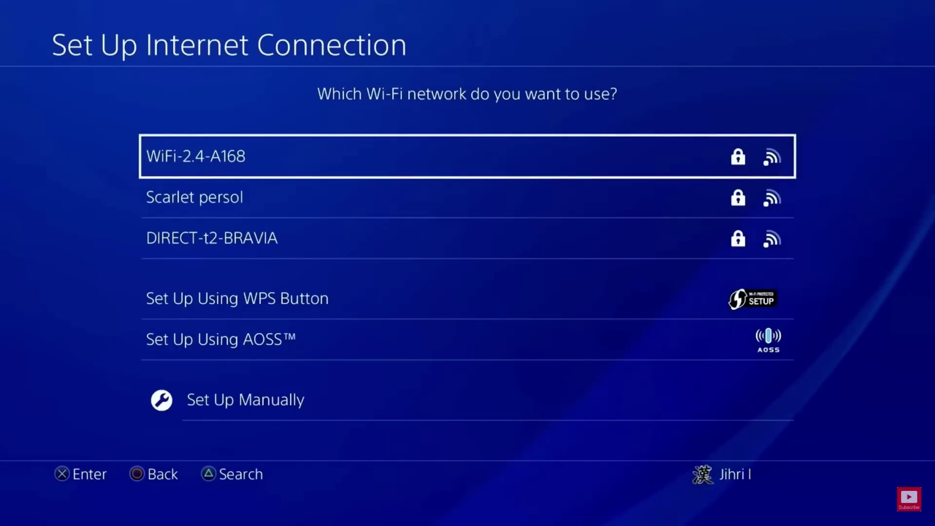
Step: Pick WiFi-2.4-A168, keep IP automatic, leave DHCP host name unspecified, and highlight manual DNS
{"action": "key", "text": "Return"}
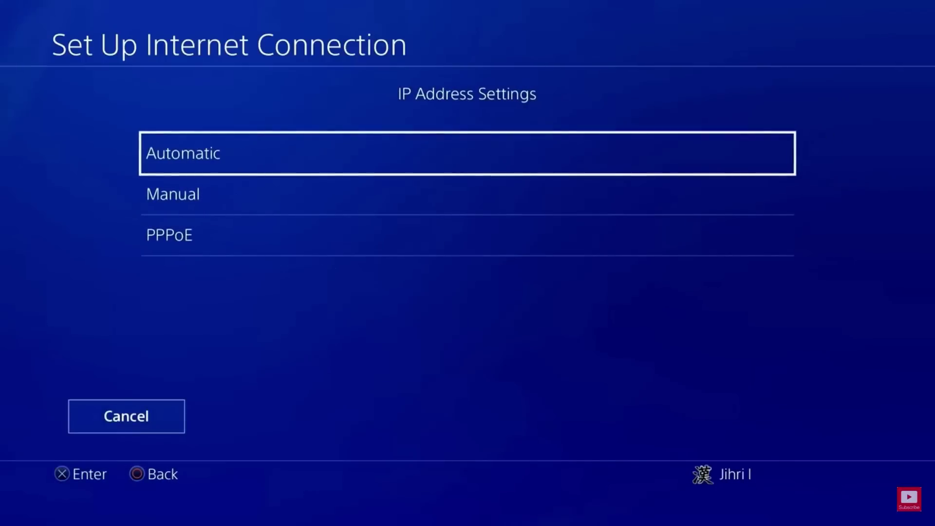
{"action": "key", "text": "Down"}
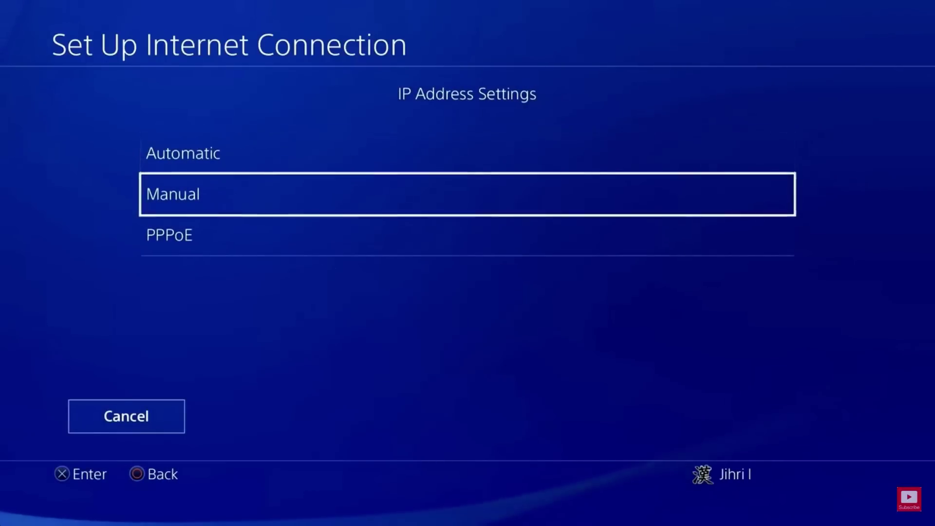
{"action": "key", "text": "Up"}
{"action": "key", "text": "Return"}
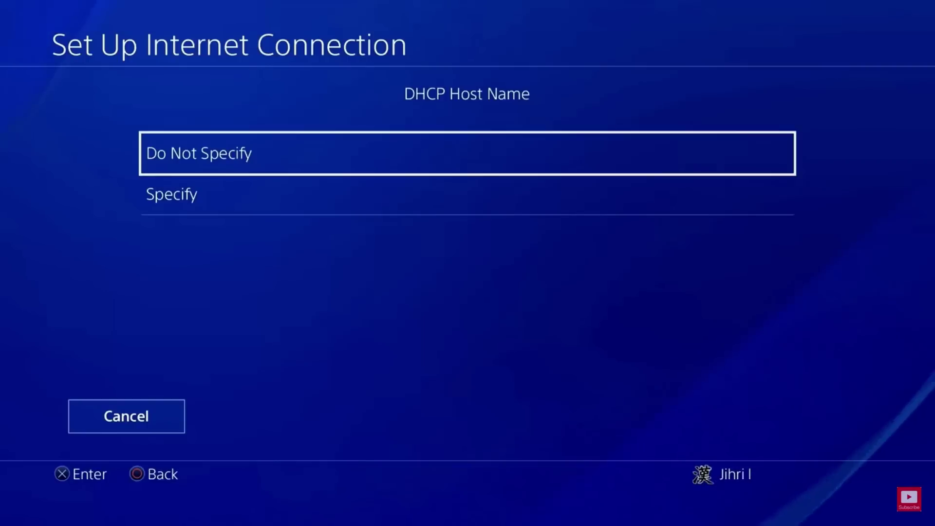
{"action": "key", "text": "Return"}
{"action": "key", "text": "Down"}
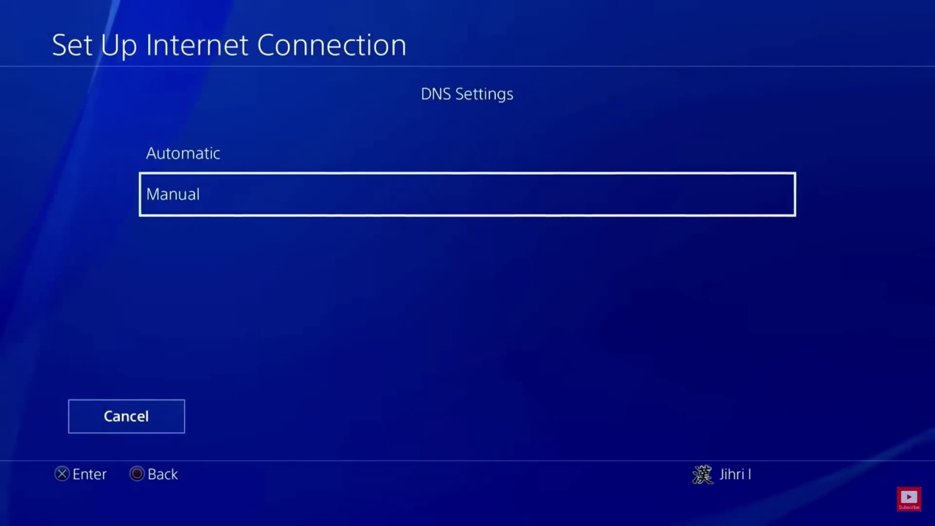
Step: Set manual DNS 208.67.220.220 / 208.67.222.222, keep MTU automatic, and use no proxy
{"action": "key", "text": "Return"}
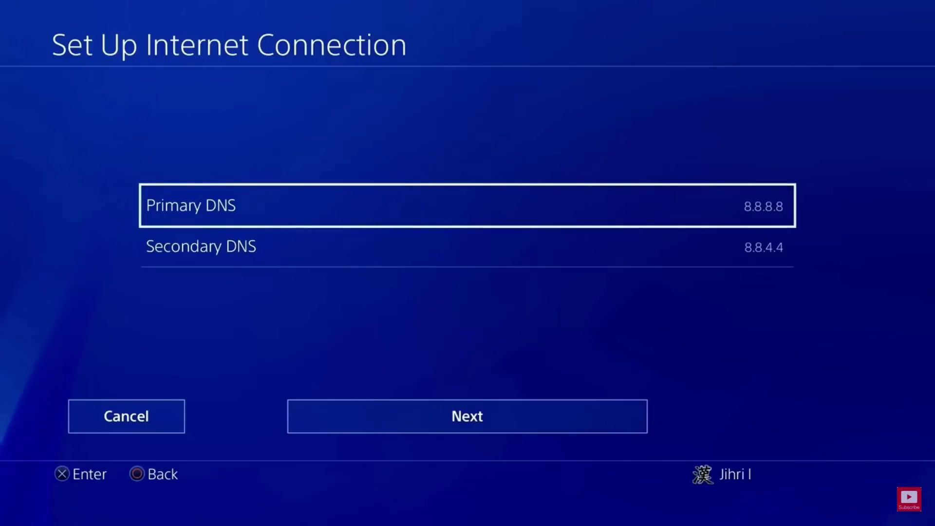
{"action": "key", "text": "Down"}
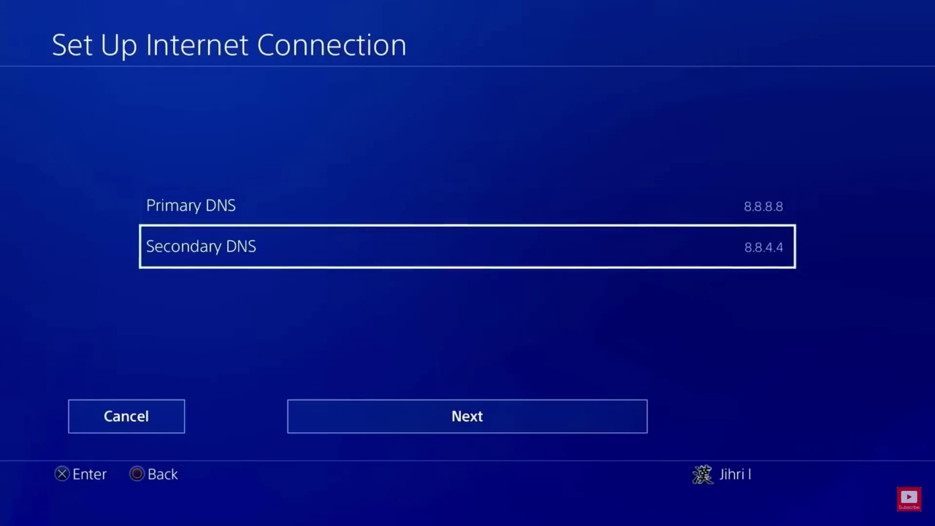
{"action": "key", "text": "Up"}
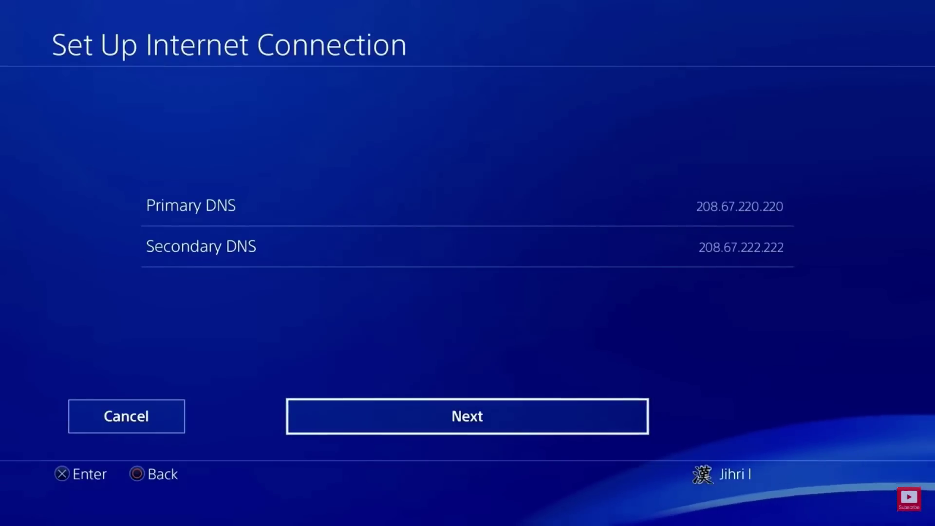
{"action": "key", "text": "Return"}
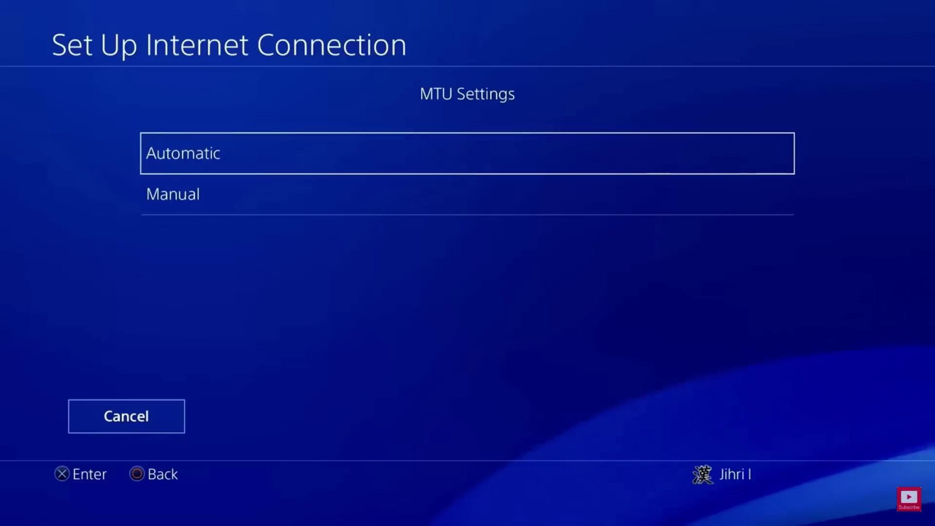
{"action": "key", "text": "Return"}
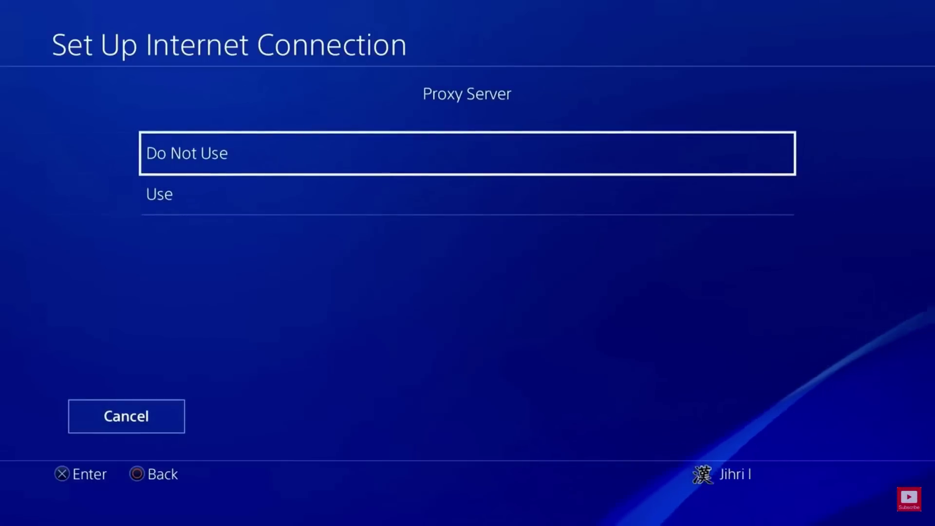
{"action": "key", "text": "Return"}
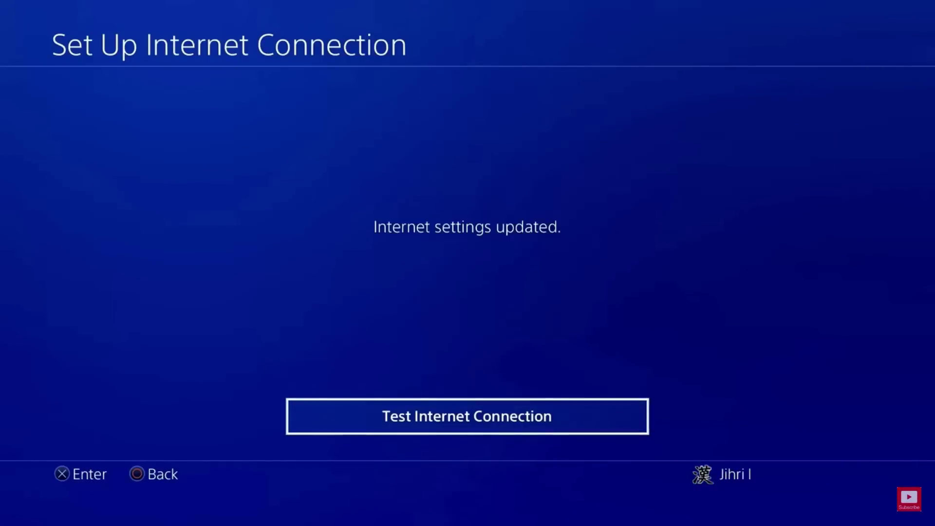